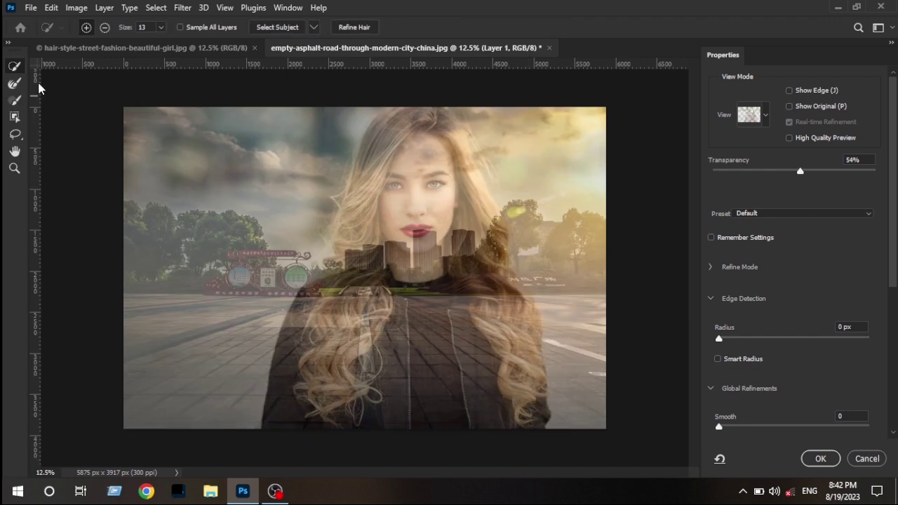
Set the preview transparency to 55%, select the woman as the subject and refine her hair edges
mouse_move(801, 180)
mouse_down()
mouse_move(736, 176)
mouse_move(868, 175)
mouse_move(801, 176)
mouse_up()
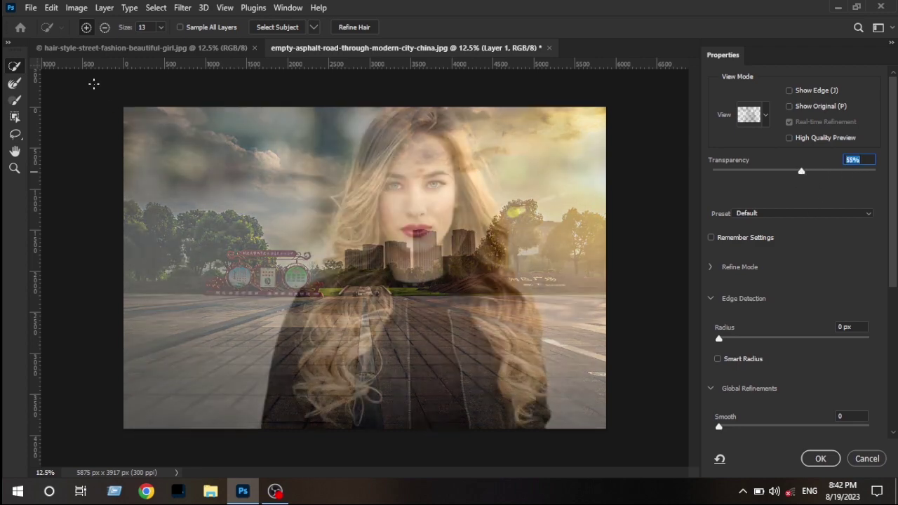
click(295, 28)
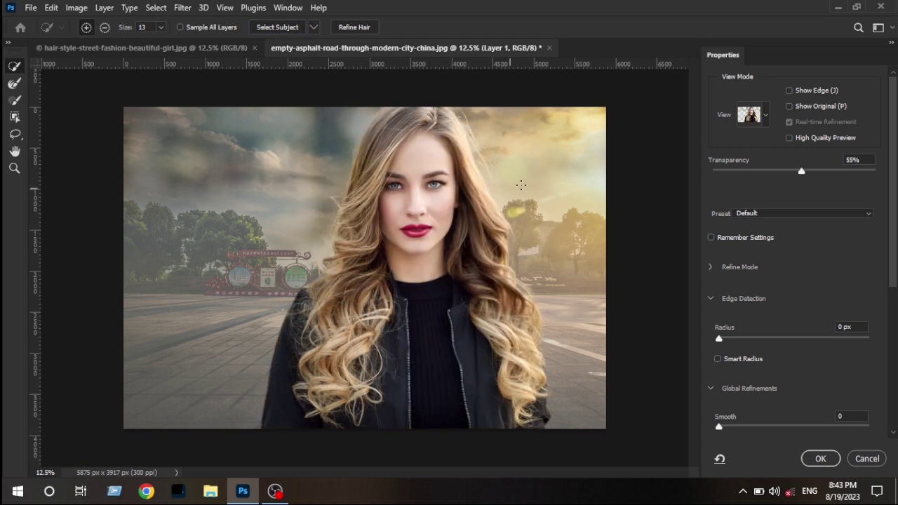
scroll(449, 188, up, 5)
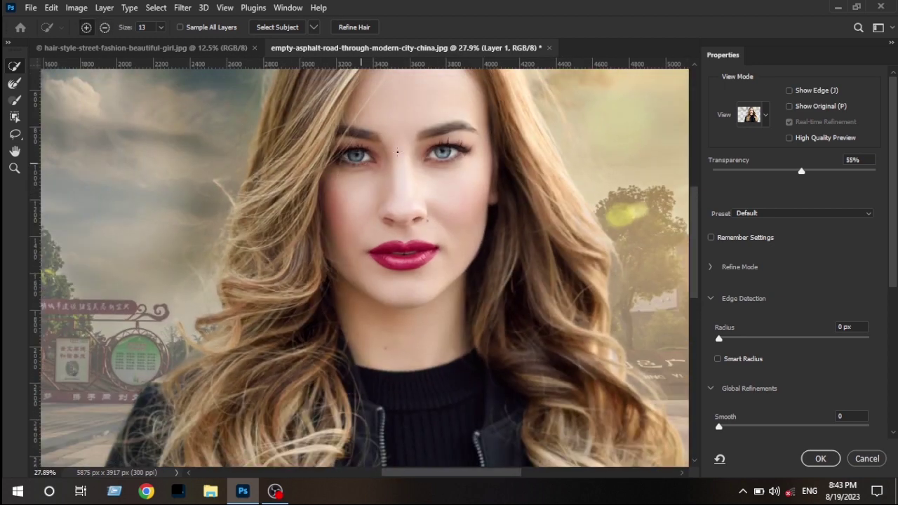
drag(419, 136, 417, 218)
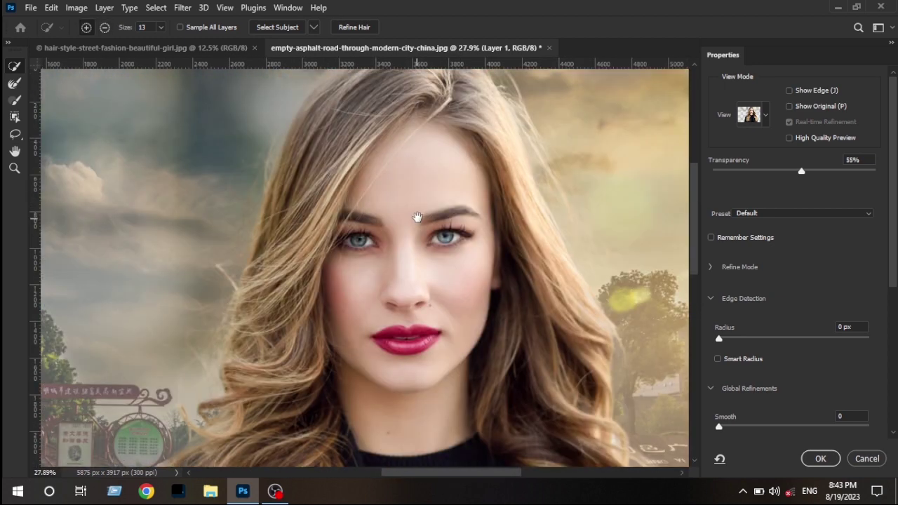
click(360, 27)
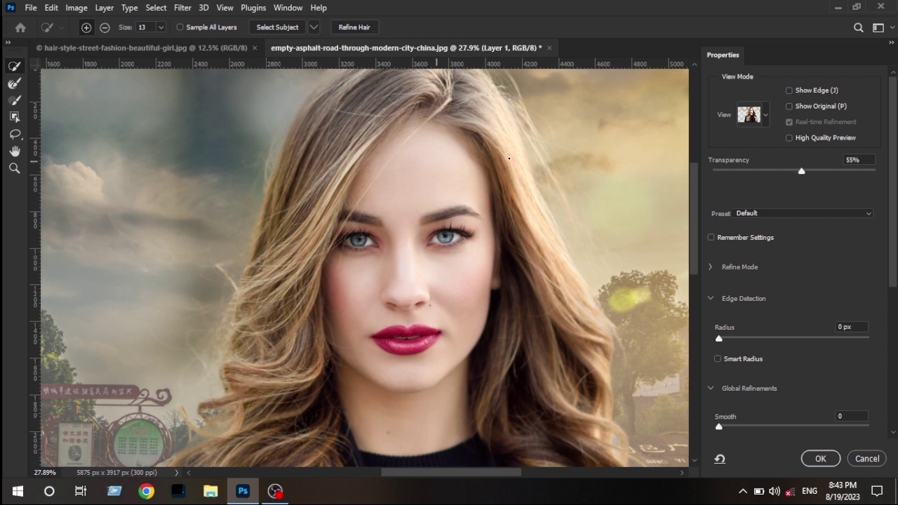
Enable Decontaminate Colors at 100% and output the selection as a new layer with a layer mask
drag(896, 228, 896, 375)
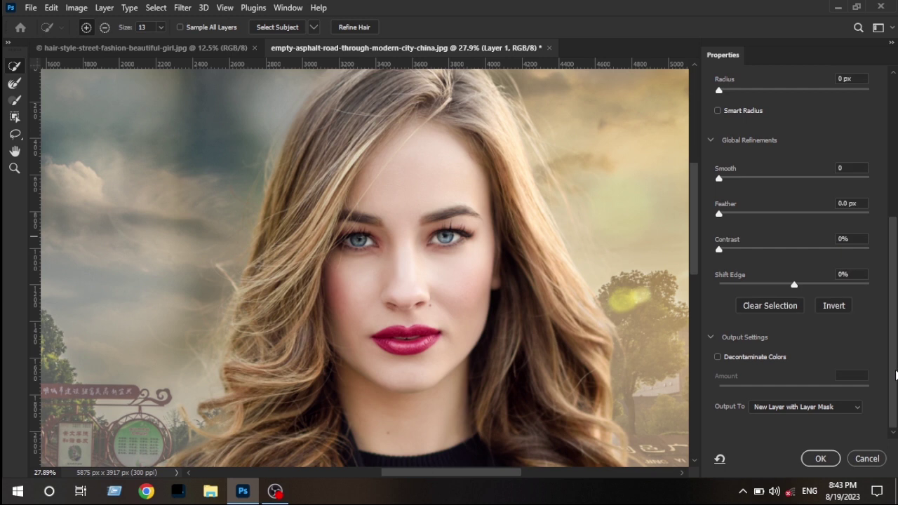
click(718, 358)
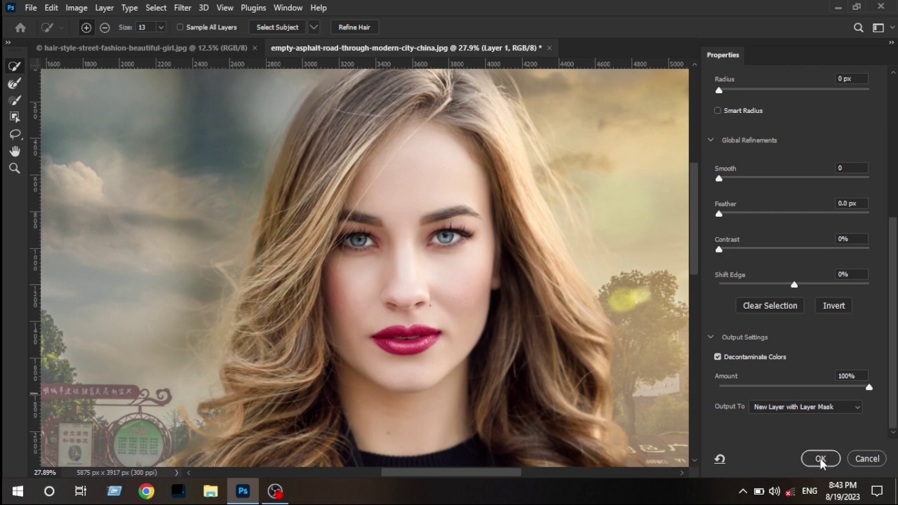
click(820, 459)
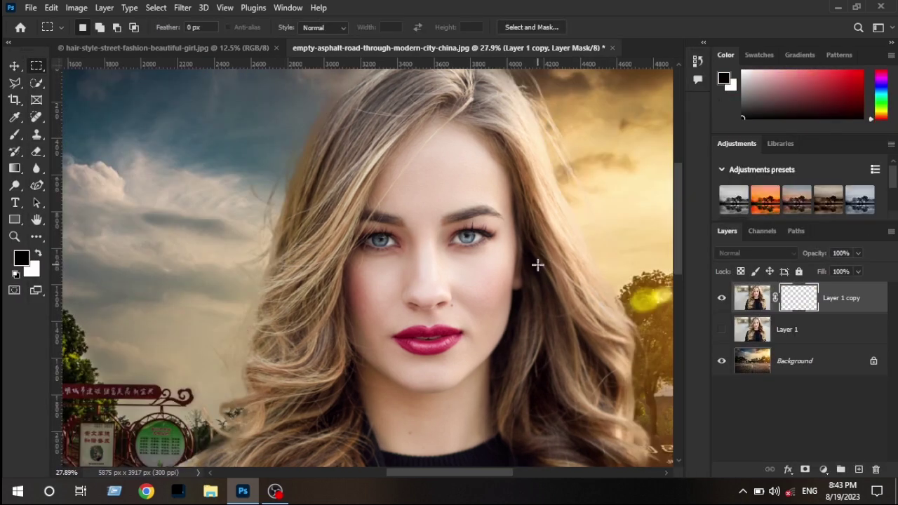
Add a Curves adjustment layer above the masked Layer 1 copy
scroll(484, 284, down, 3)
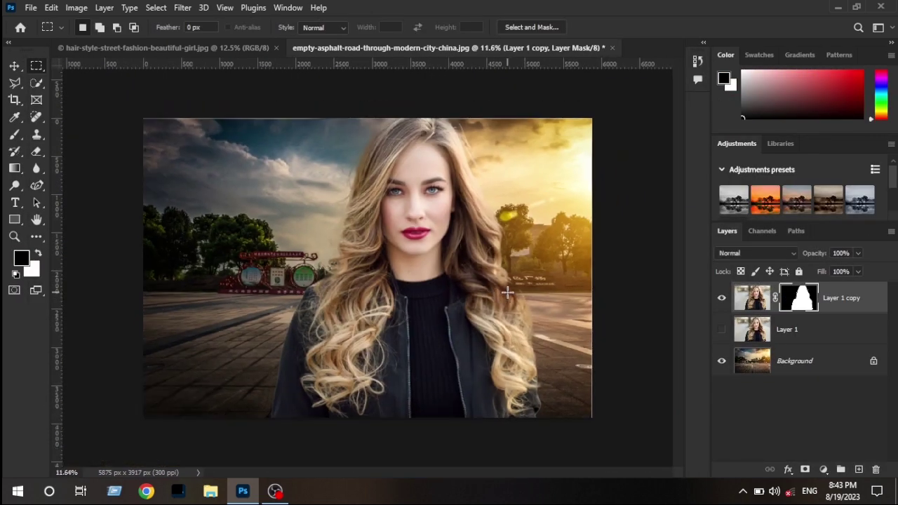
scroll(507, 293, up, 1)
click(756, 298)
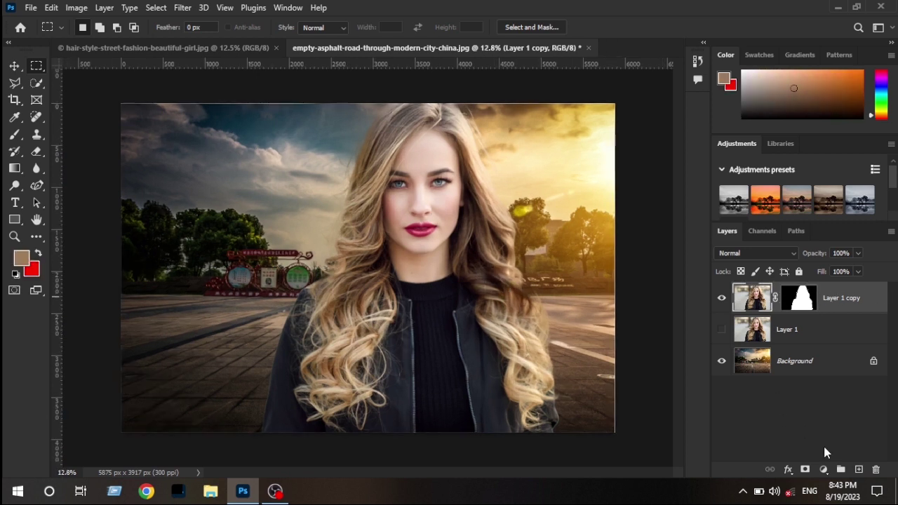
click(824, 469)
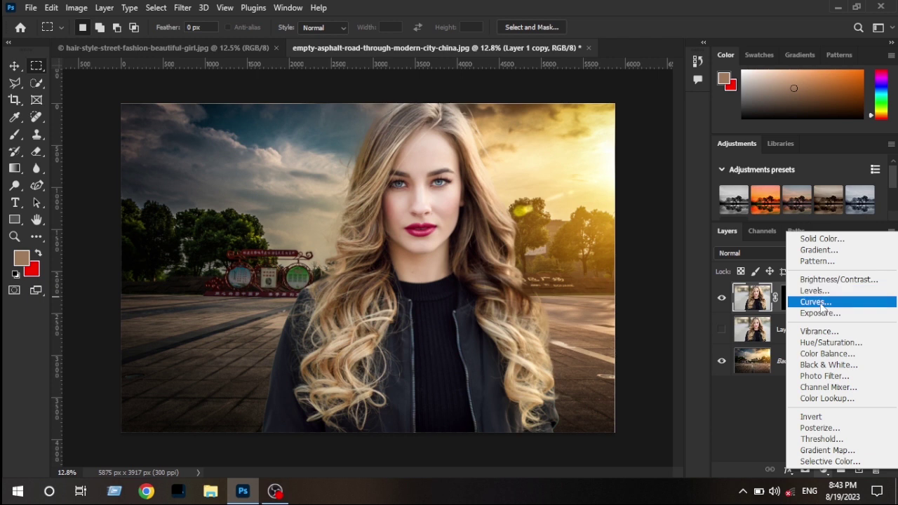
click(816, 302)
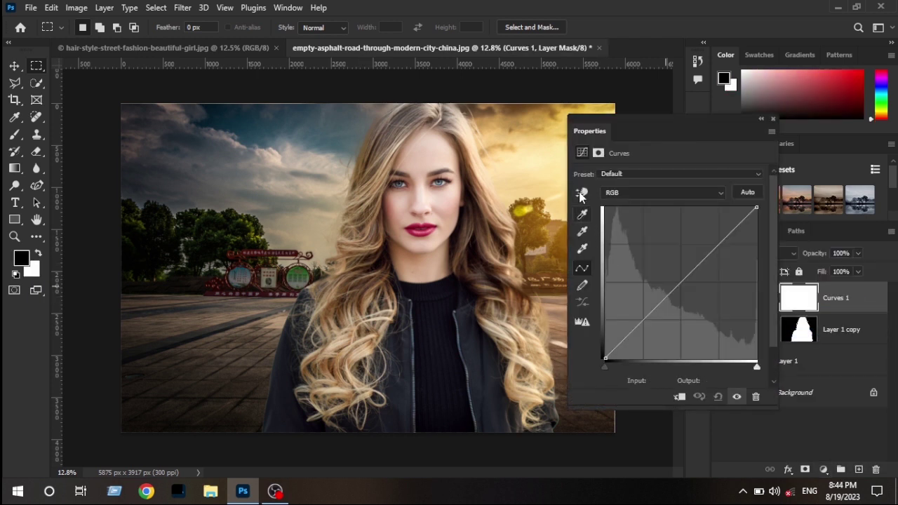
Shape the RGB curve with points at input 24, output 15 and input 215, output 219, and compare the image with and without it
click(581, 195)
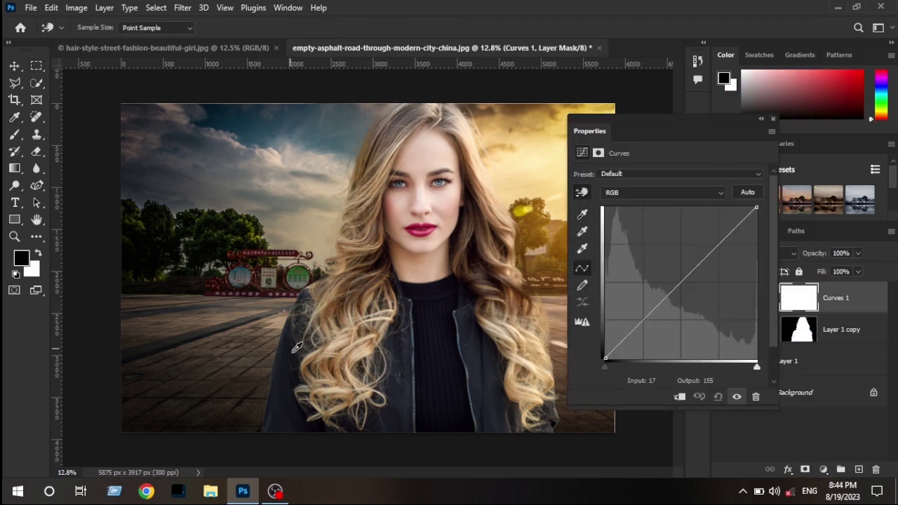
drag(293, 352, 331, 342)
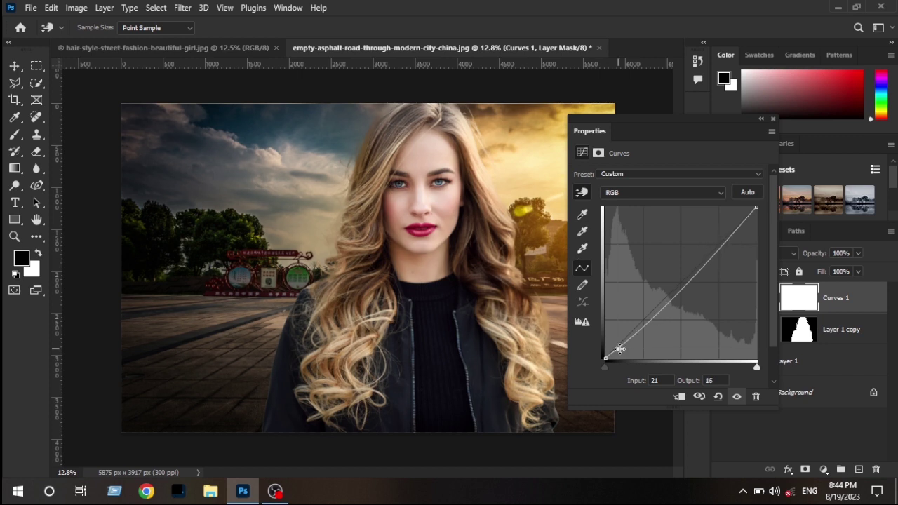
click(731, 230)
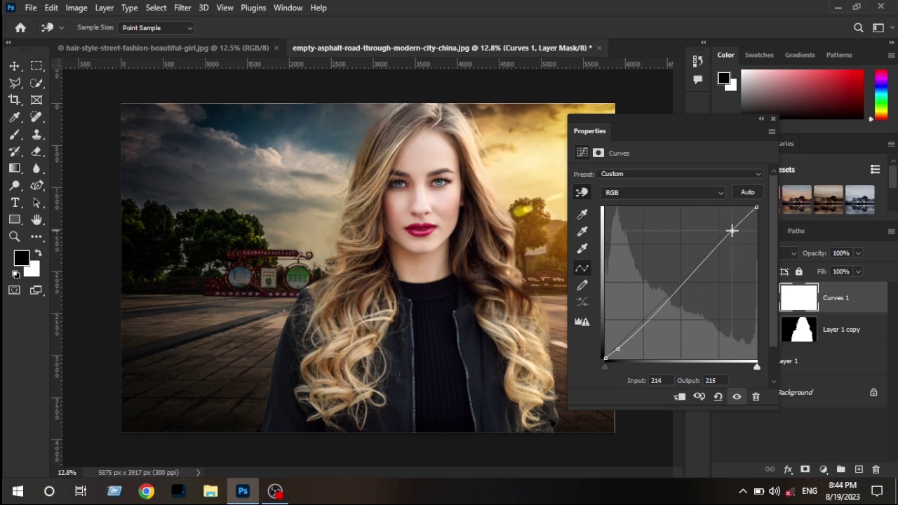
drag(731, 229, 732, 227)
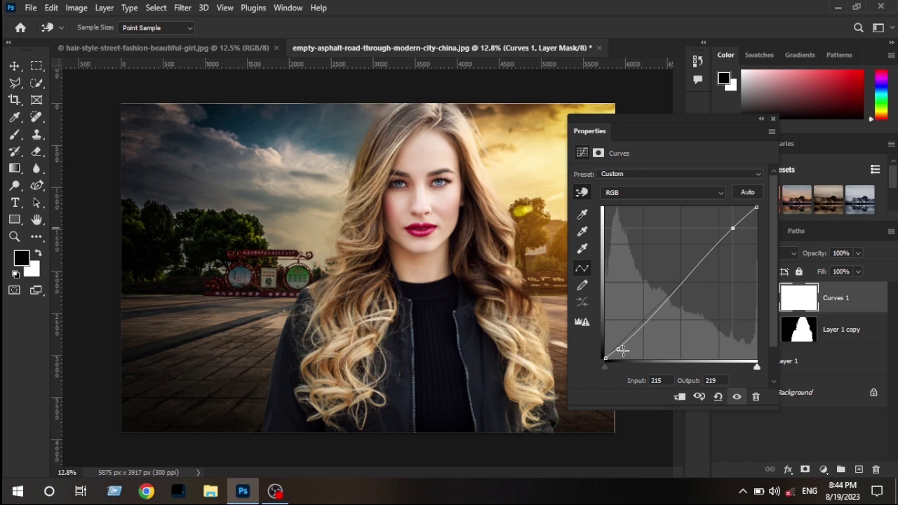
drag(619, 348, 621, 349)
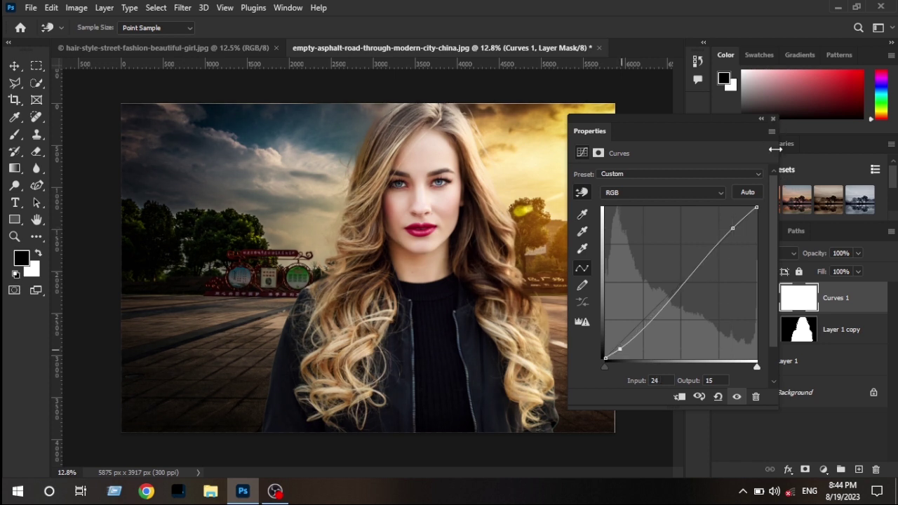
click(705, 323)
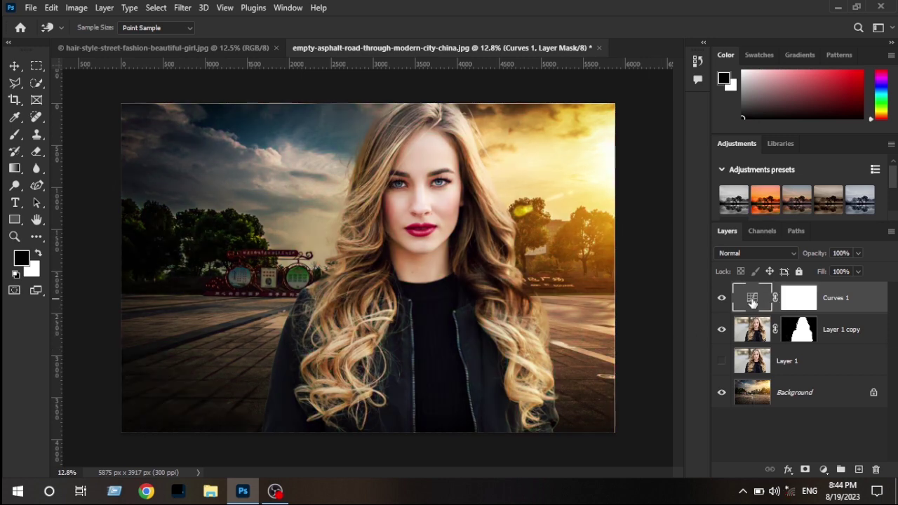
click(721, 300)
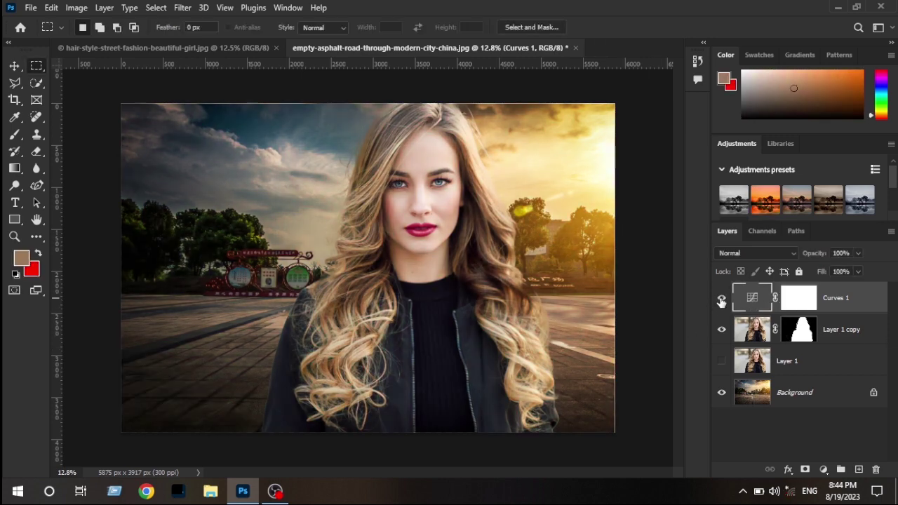
click(721, 300)
Apply the Camera Raw Filter to the Layer 1 copy image with Shadows at -23
key(alt+bracketleft)
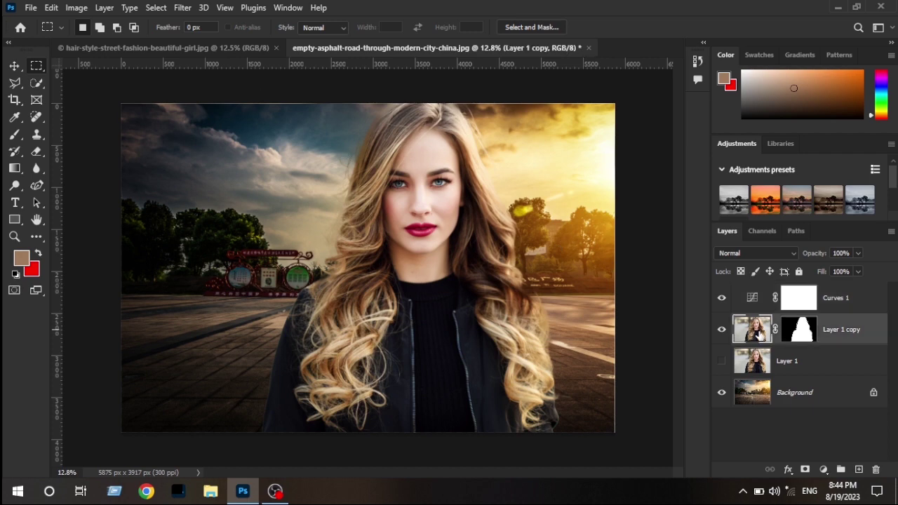
click(184, 8)
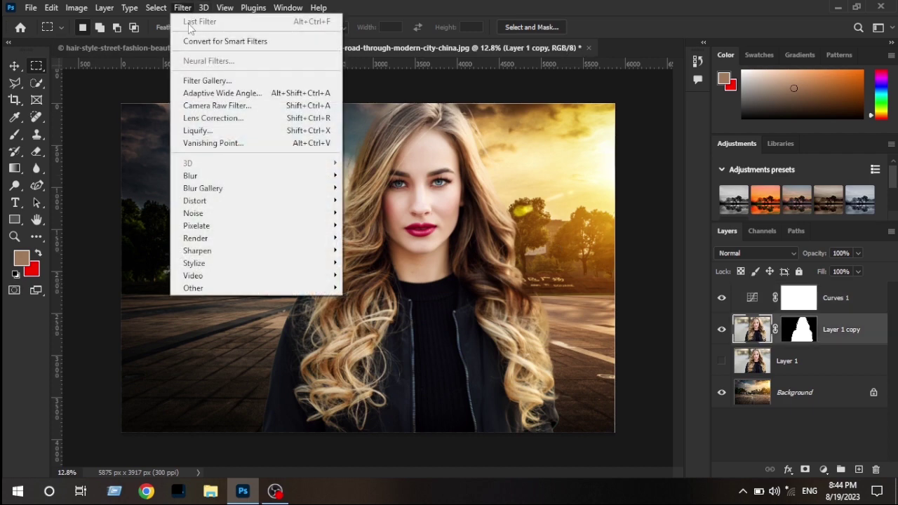
click(207, 107)
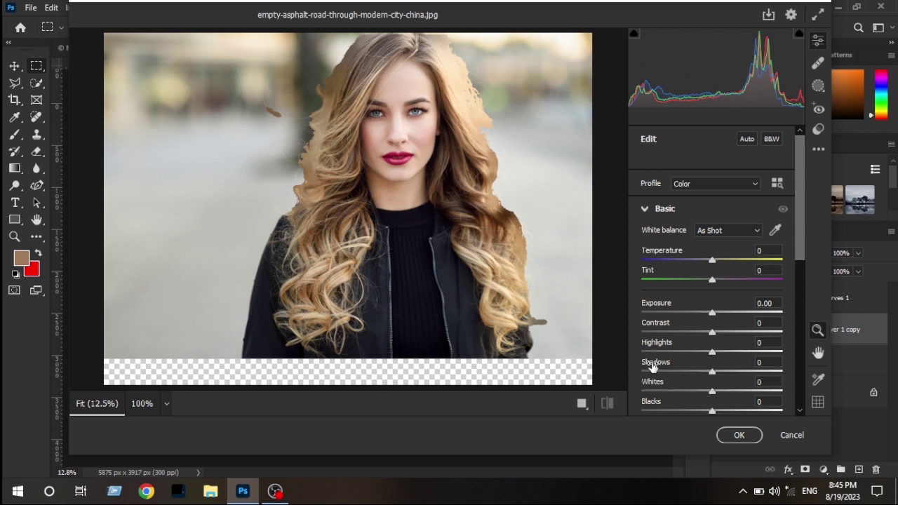
drag(651, 366, 637, 368)
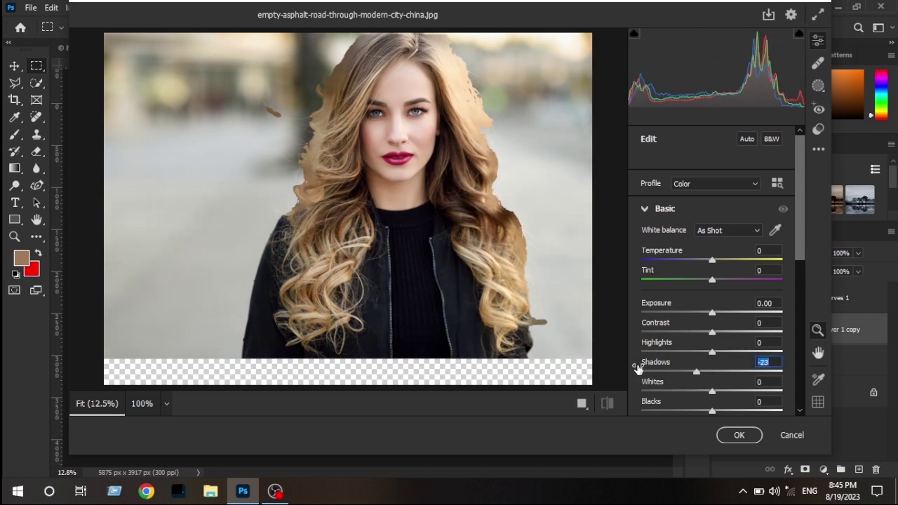
click(739, 435)
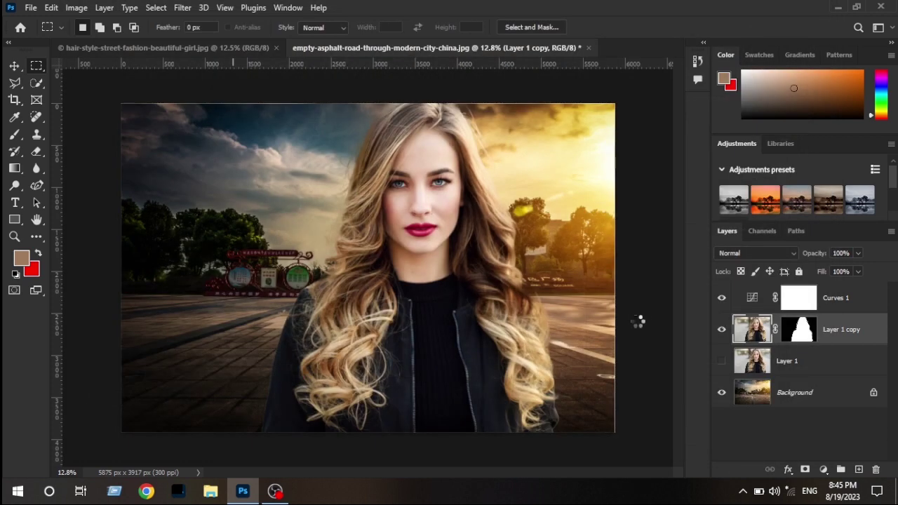
Temporarily disable the layer mask of Layer 1 copy to view the unmasked photo, and re-enable it
click(804, 336)
shift+click(803, 335)
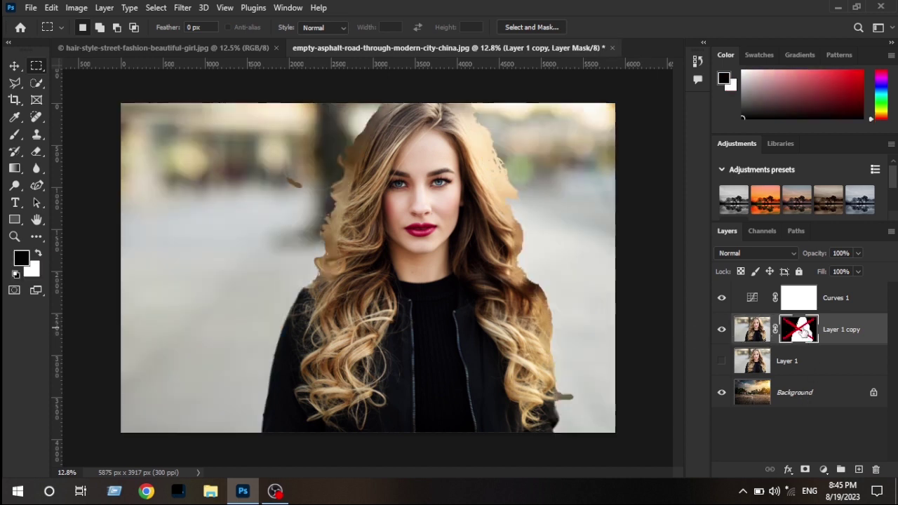
click(752, 329)
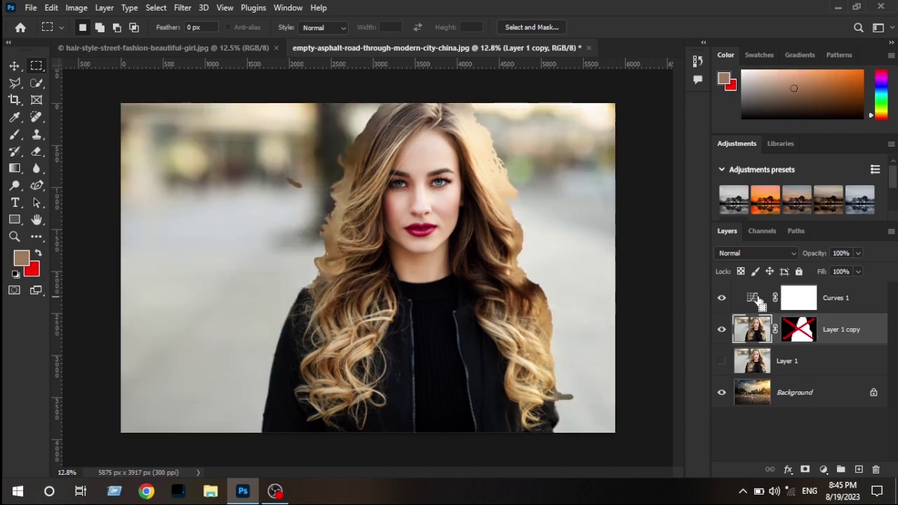
shift+click(803, 335)
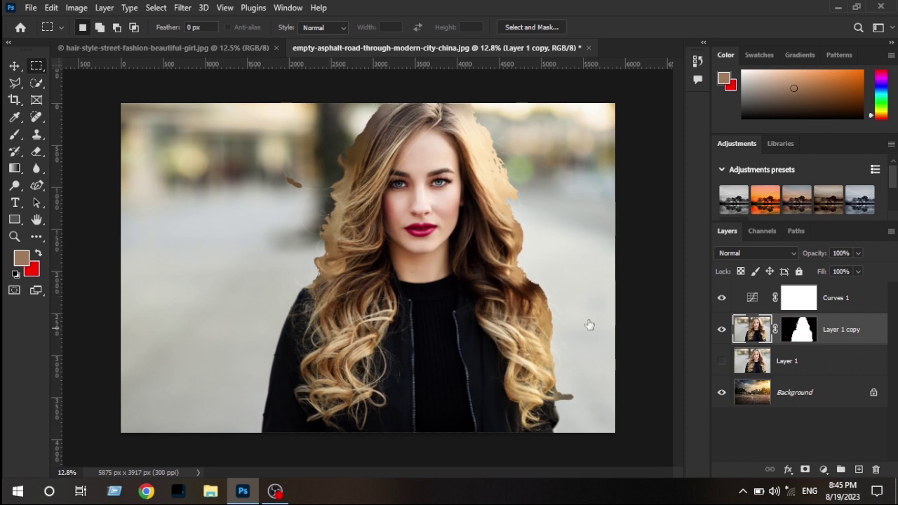
Duplicate the Background layer and move the copy directly above Layer 1 copy
click(835, 397)
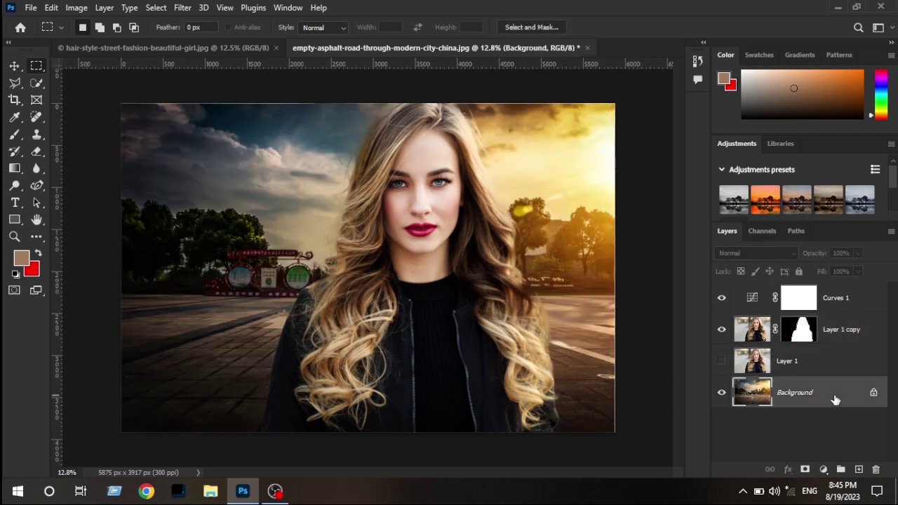
key(ctrl+j)
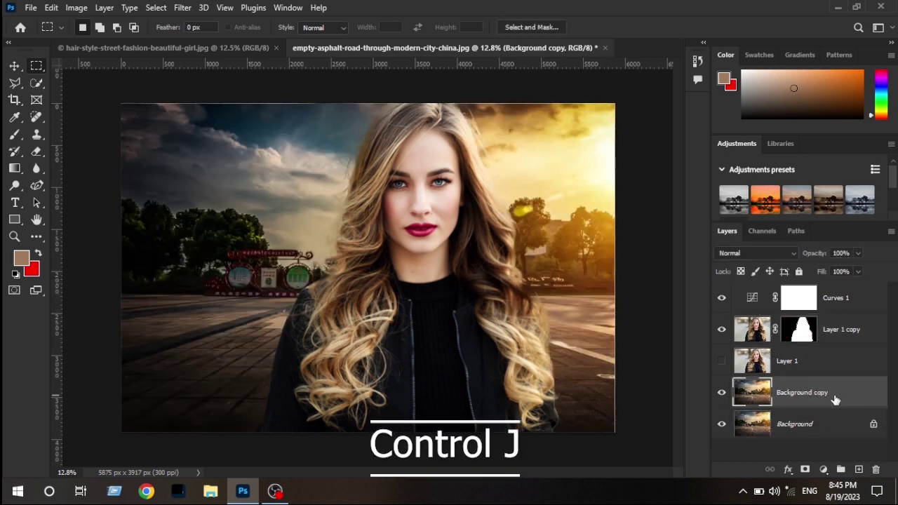
drag(848, 399, 848, 323)
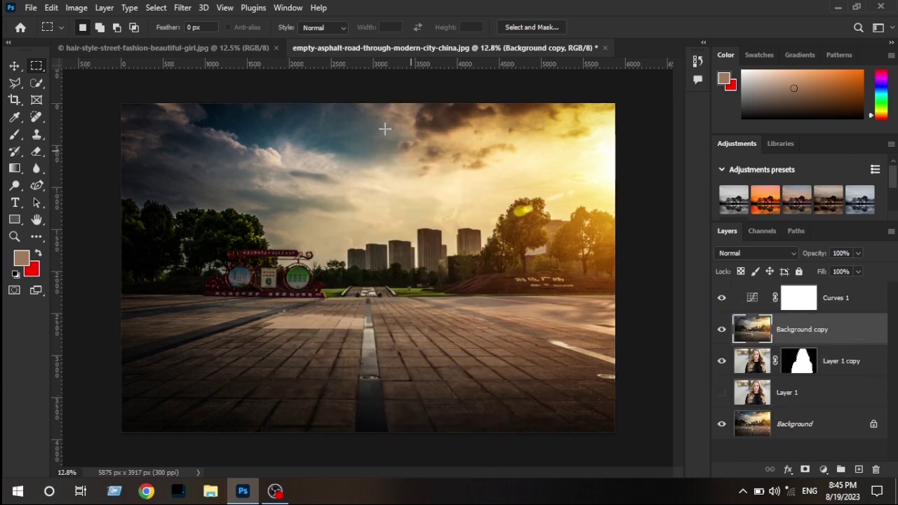
Apply a Gaussian Blur with a radius of 884.9 pixels to the Background copy layer
click(181, 9)
mouse_move(270, 179)
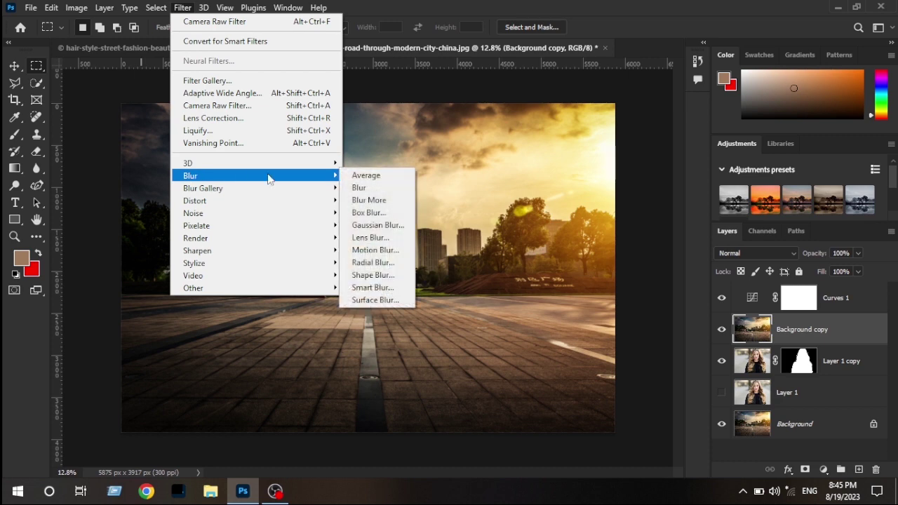
click(406, 226)
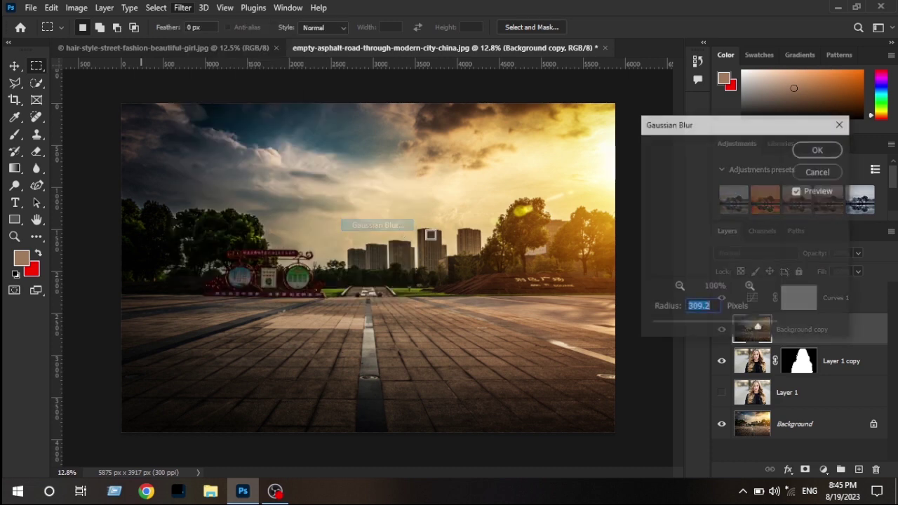
drag(616, 334, 702, 339)
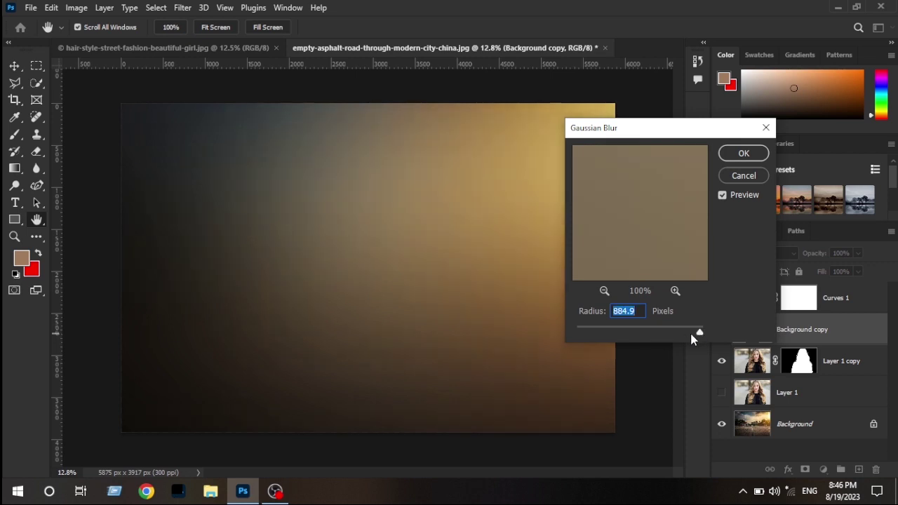
click(728, 158)
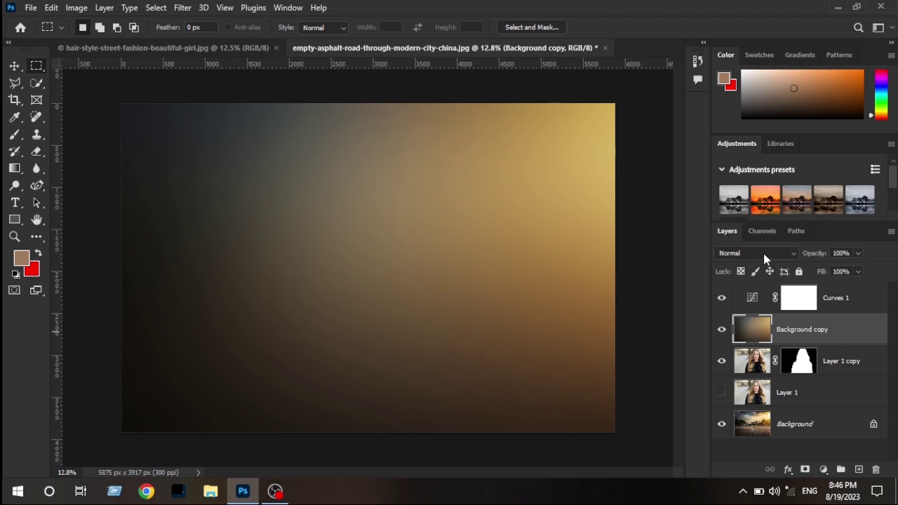
Set the Background copy layer to Soft Light and mask it to the woman's outline using the Layer 1 copy mask
click(764, 254)
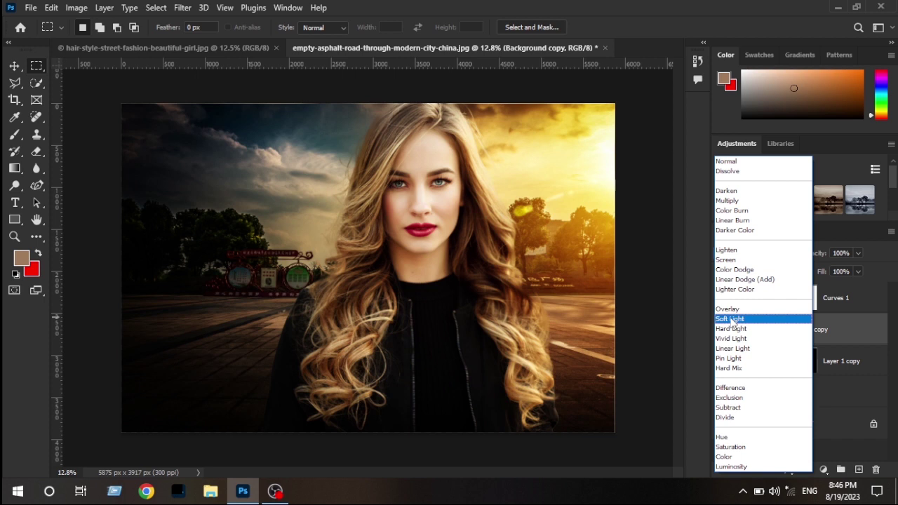
click(731, 320)
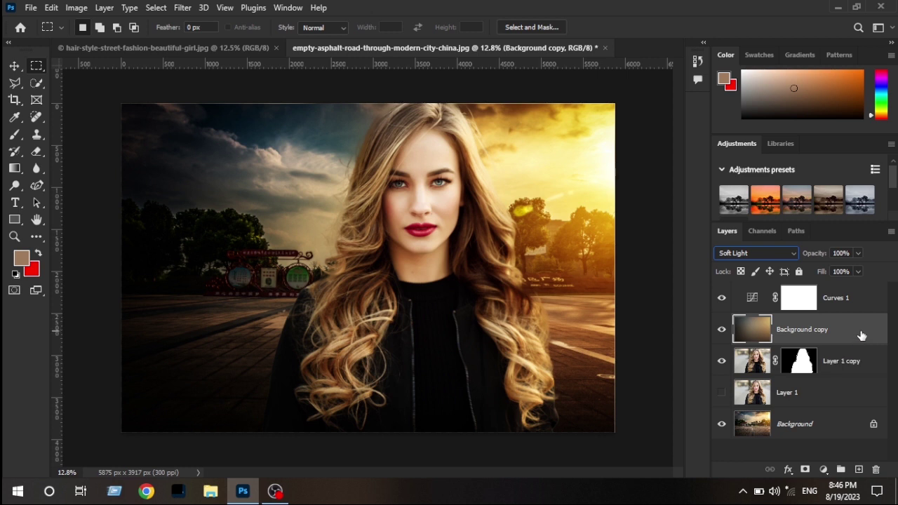
click(800, 360)
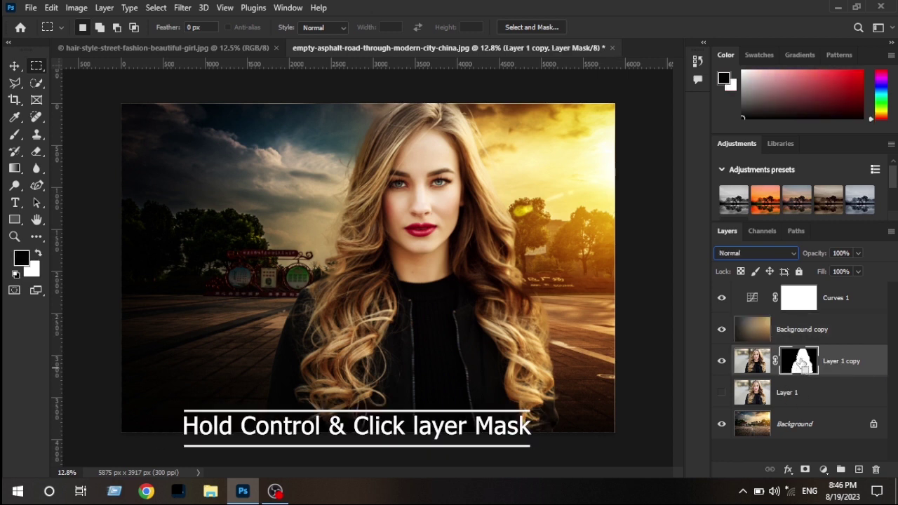
ctrl+click(801, 360)
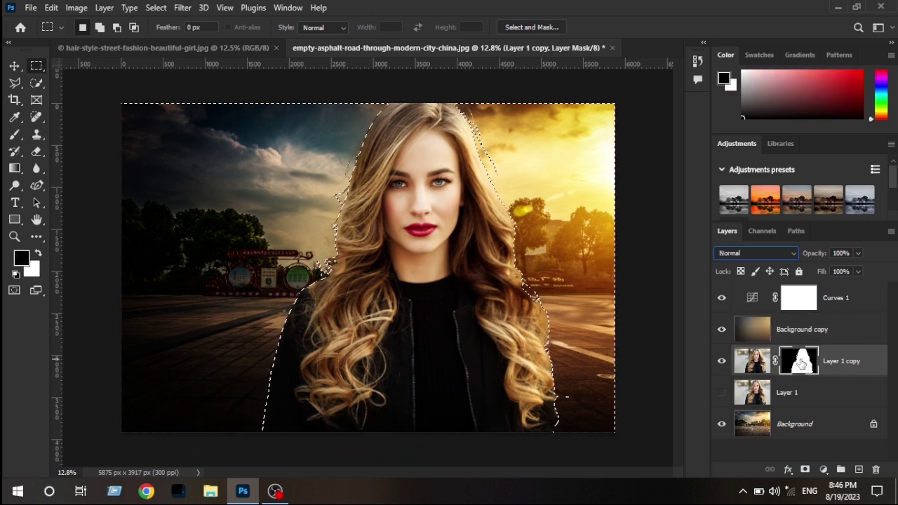
click(833, 342)
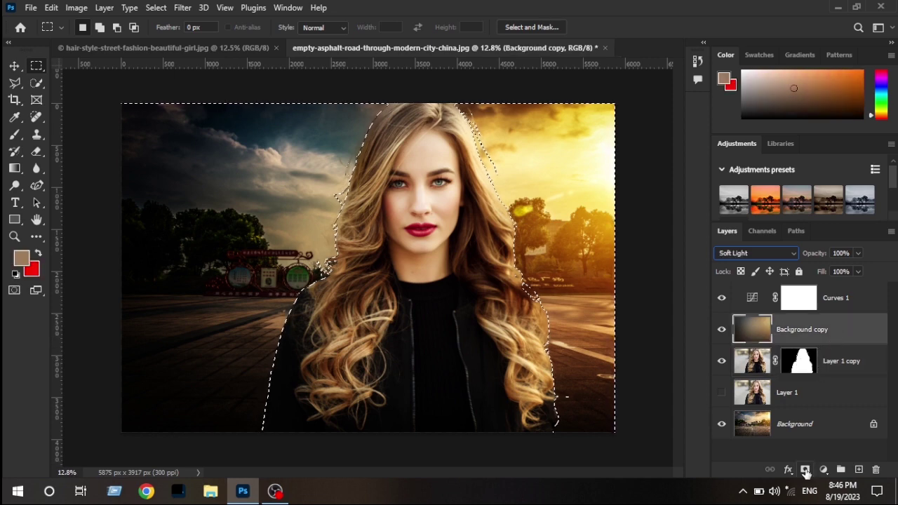
click(805, 469)
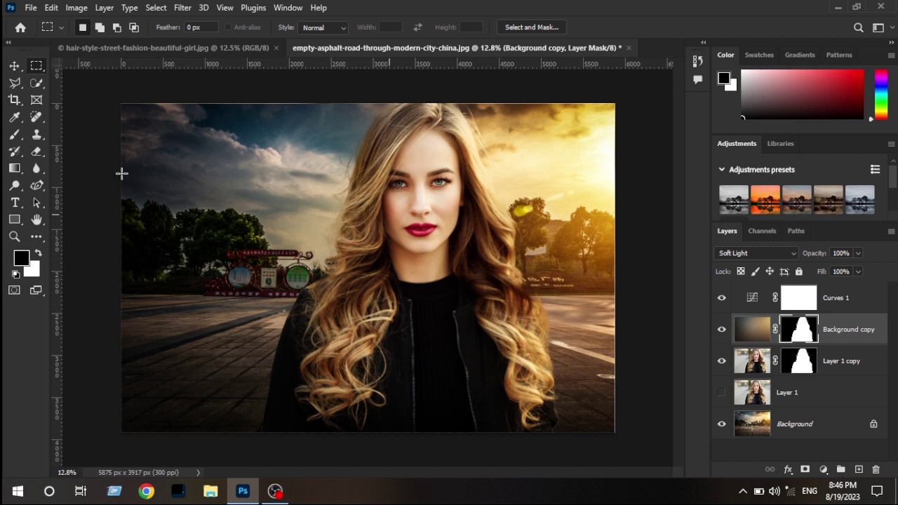
Raise the shadow point of the Curves 1 adjustment's RGB curve to input 23, output 18
click(14, 66)
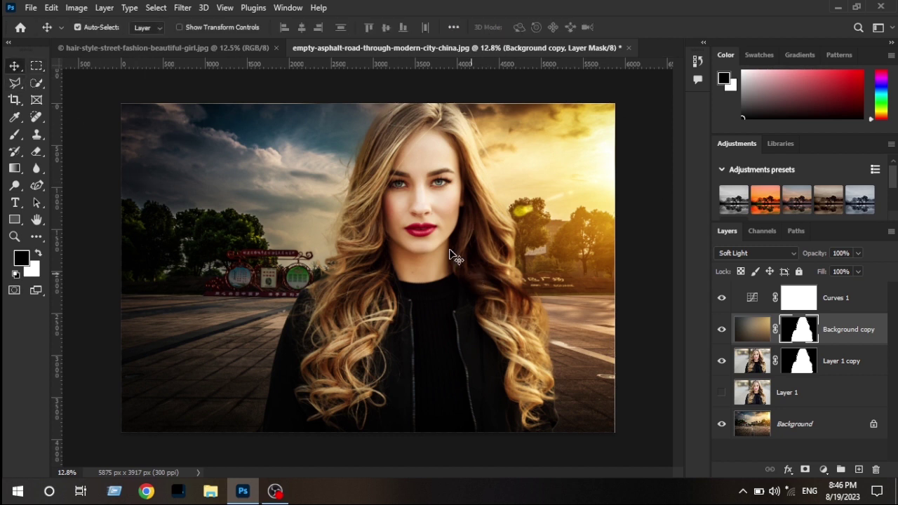
click(745, 300)
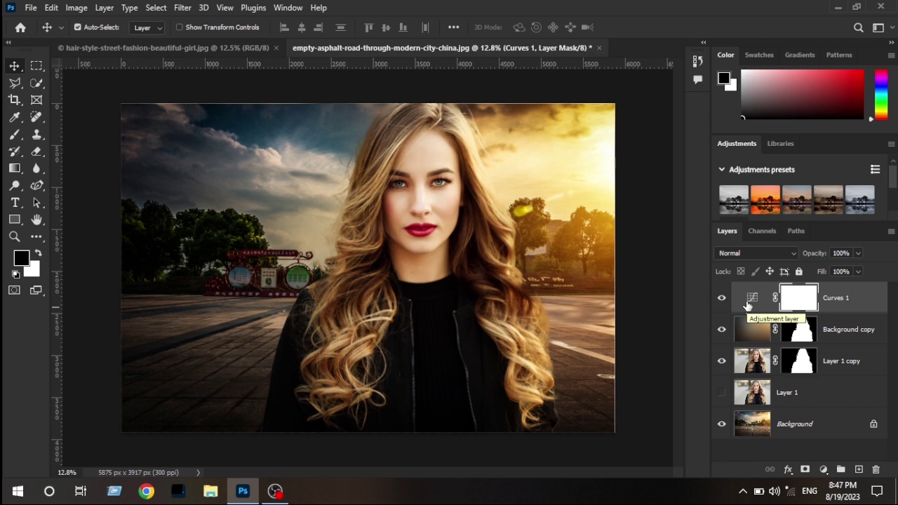
double_click(749, 299)
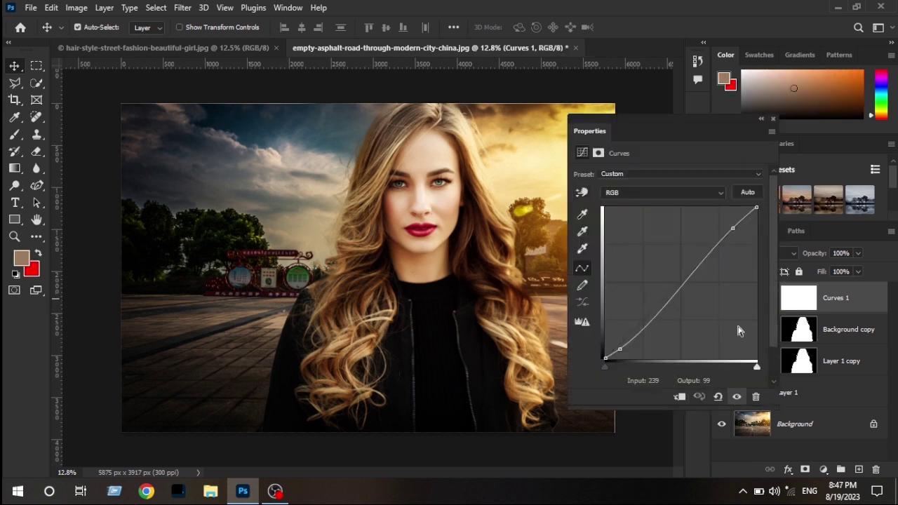
click(620, 348)
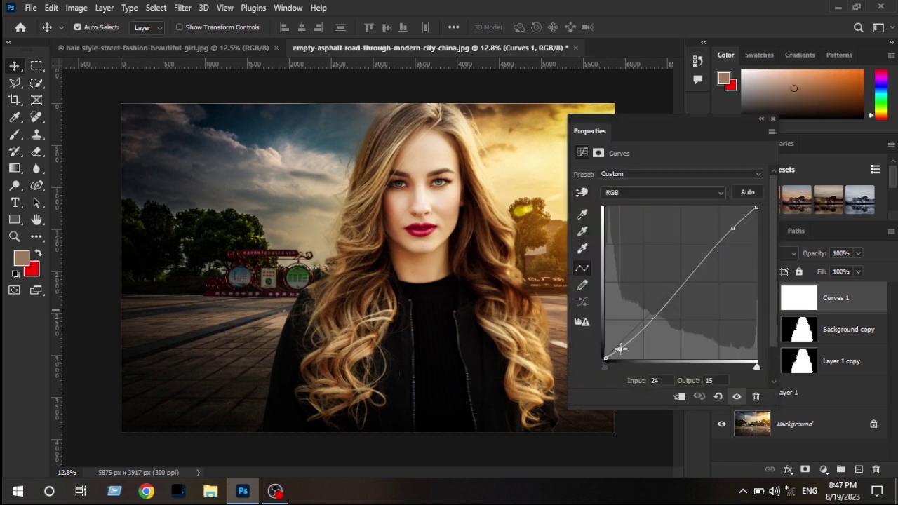
drag(620, 348, 619, 346)
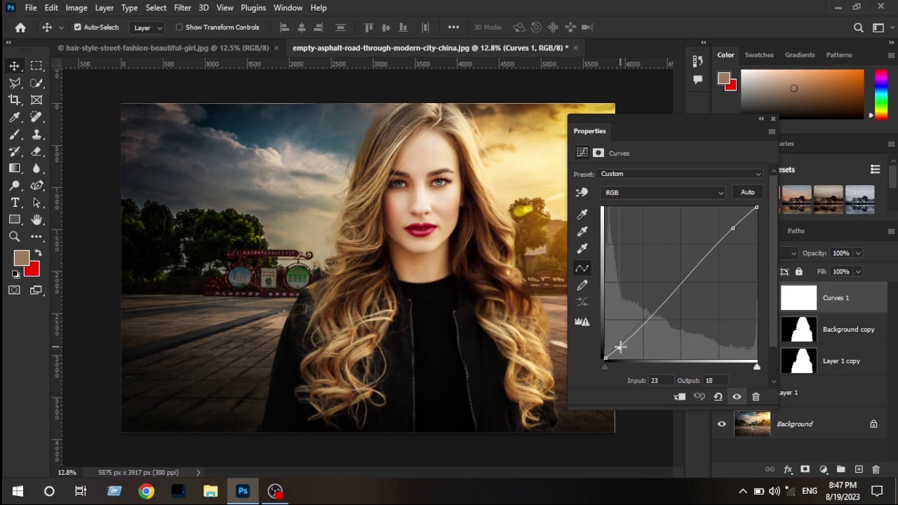
click(772, 119)
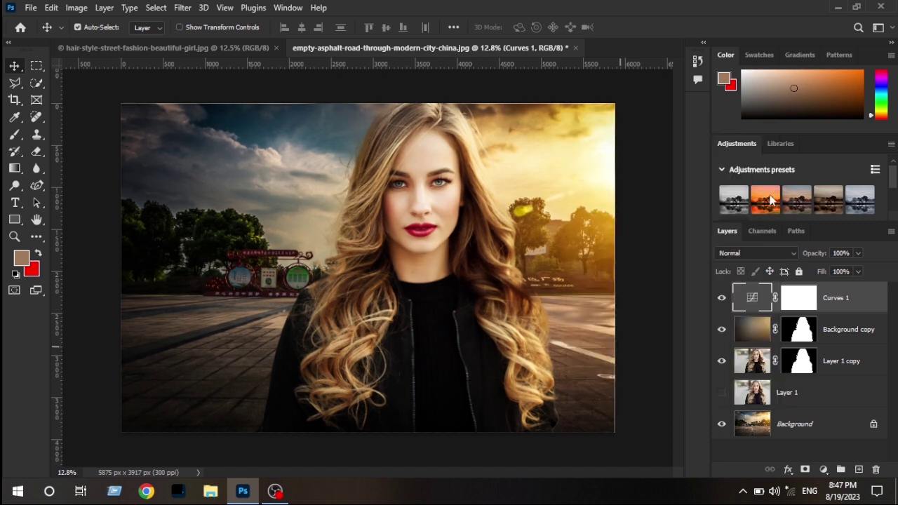
Show only Layer 1 to compare the original photo with the composite, and restore the other layers' visibility
click(721, 390)
alt+click(721, 396)
alt+click(721, 397)
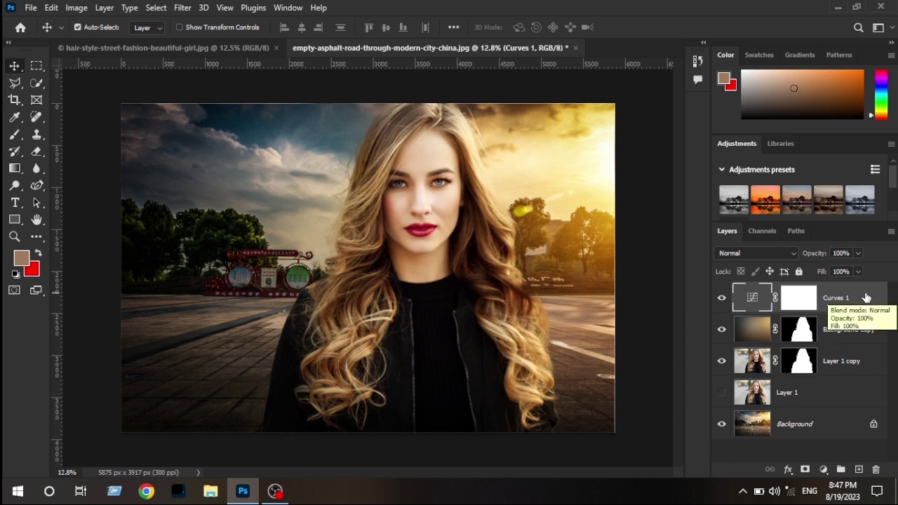
Start a Match Color adjustment on the Layer 1 copy image with Neutralize enabled and Fade at 21
click(749, 363)
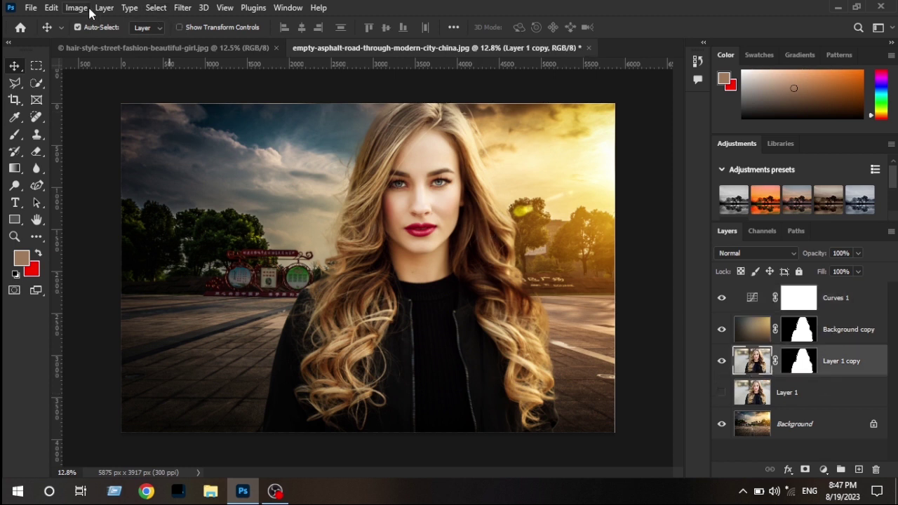
click(88, 10)
mouse_move(140, 41)
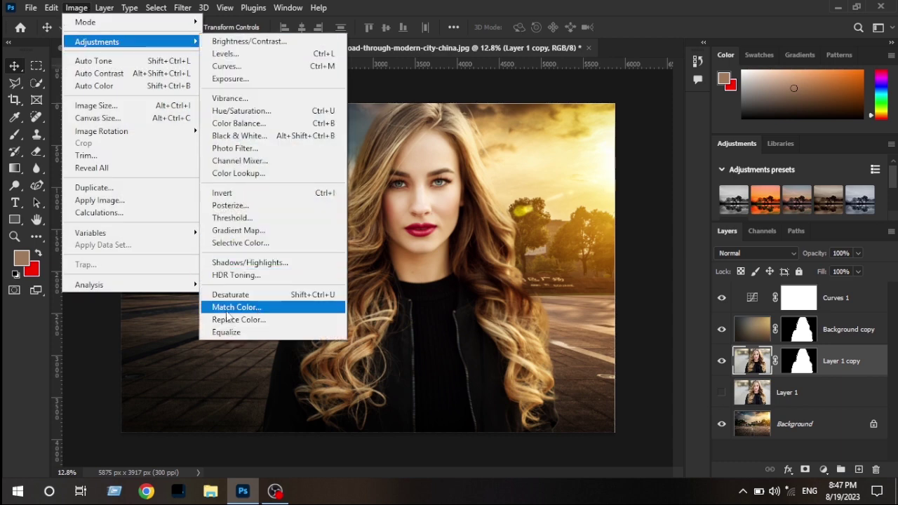
click(236, 307)
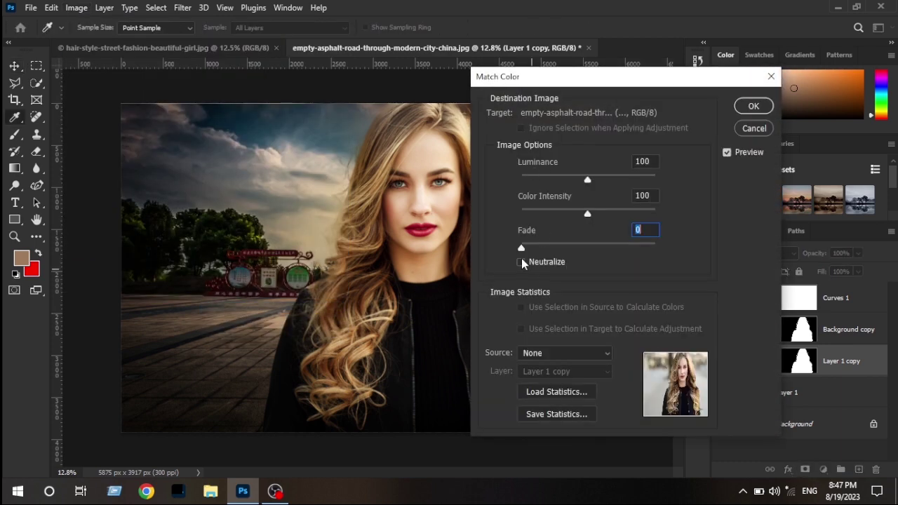
drag(572, 83, 674, 91)
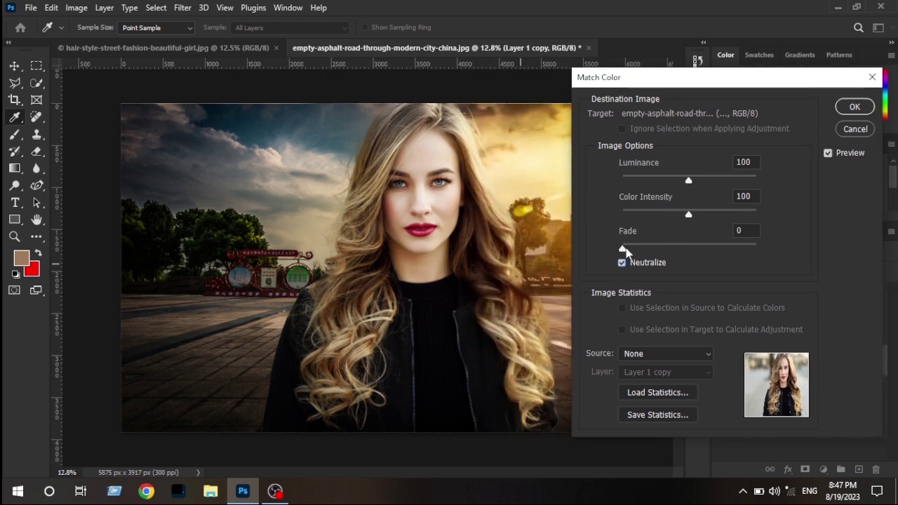
click(649, 250)
Try the hair-style-street-fashion and empty-asphalt-road images as the Match Color source and return the source to None
click(672, 355)
click(640, 374)
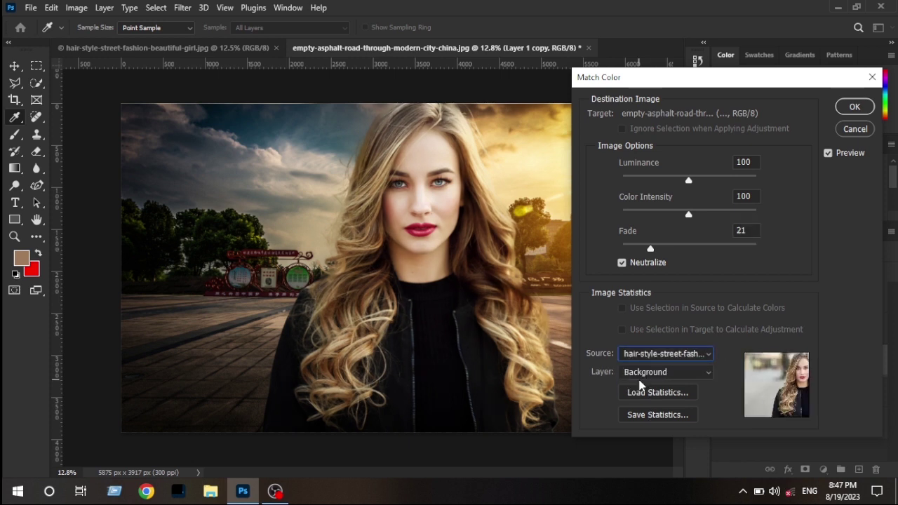
click(668, 354)
key(Down)
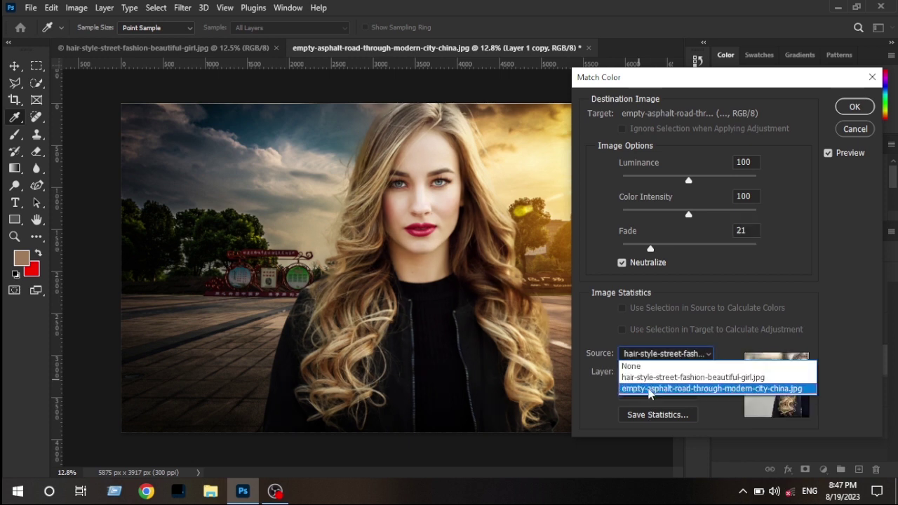
key(Return)
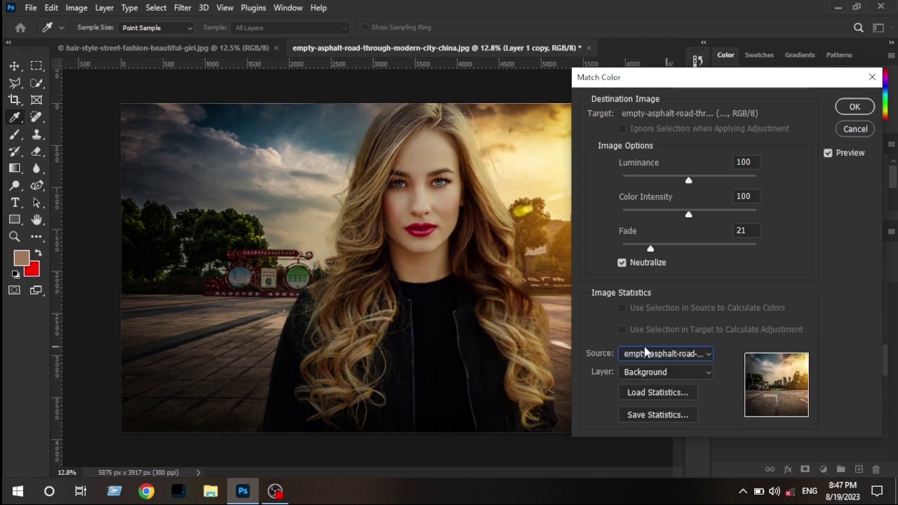
click(686, 354)
click(635, 364)
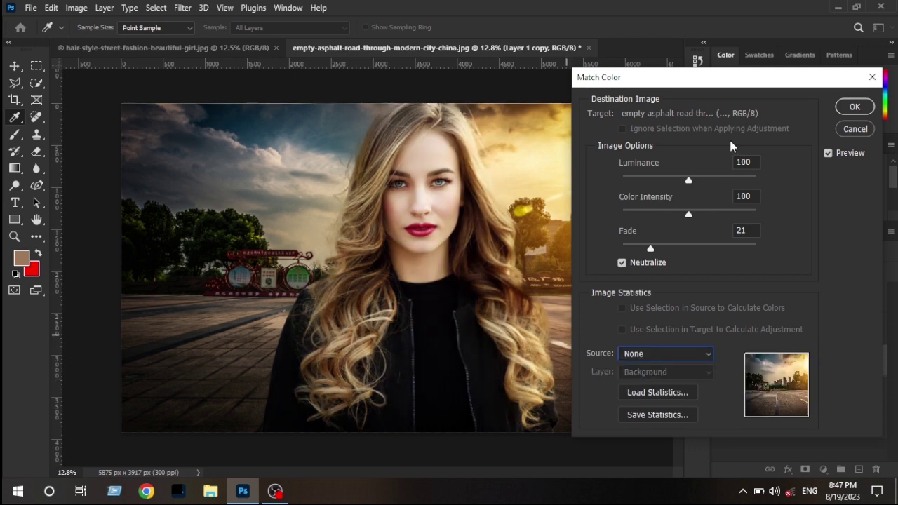
Move the Match Color dialog off the sunlit side of the image and apply the adjustment to Layer 1 copy
drag(715, 82, 561, 102)
click(700, 126)
key(v)
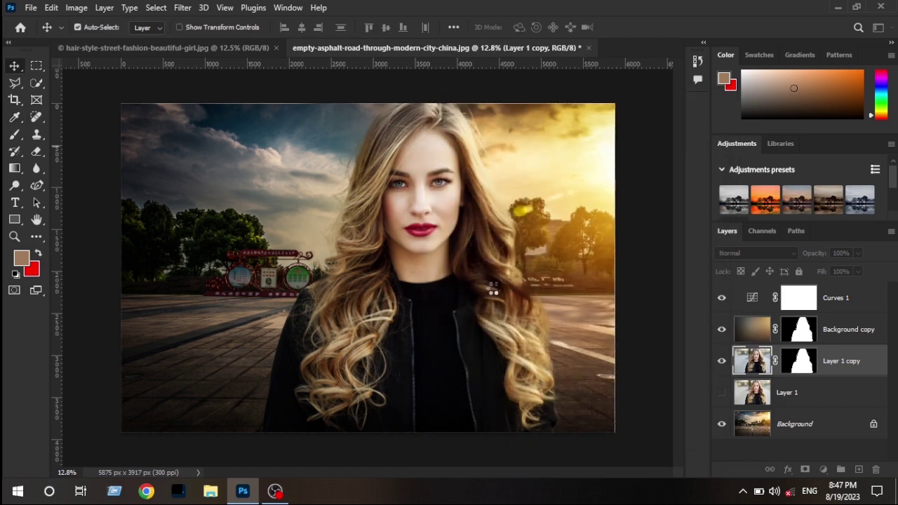
Compare the finished composite with the original photo by repeatedly isolating Layer 1 and restoring all other visible layers
scroll(722, 394, down, 1)
alt+click(723, 394)
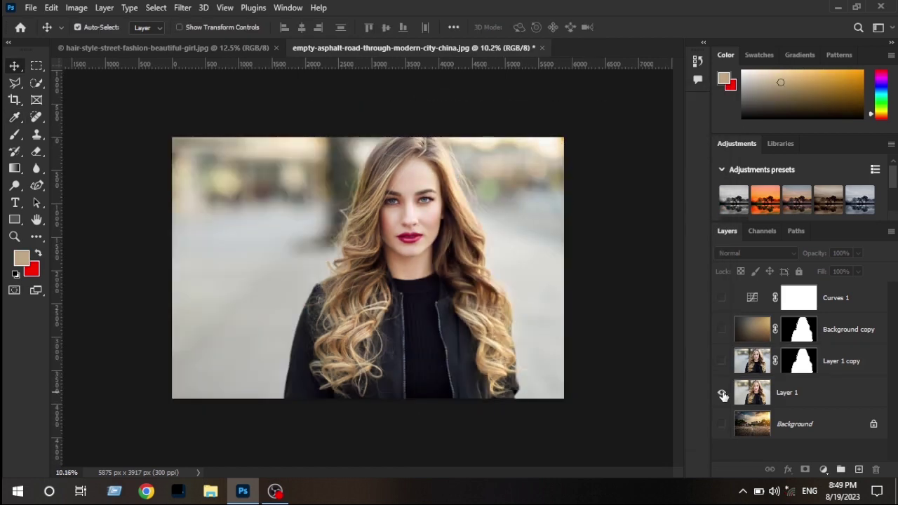
alt+click(723, 394)
alt+click(723, 394)
alt+click(722, 394)
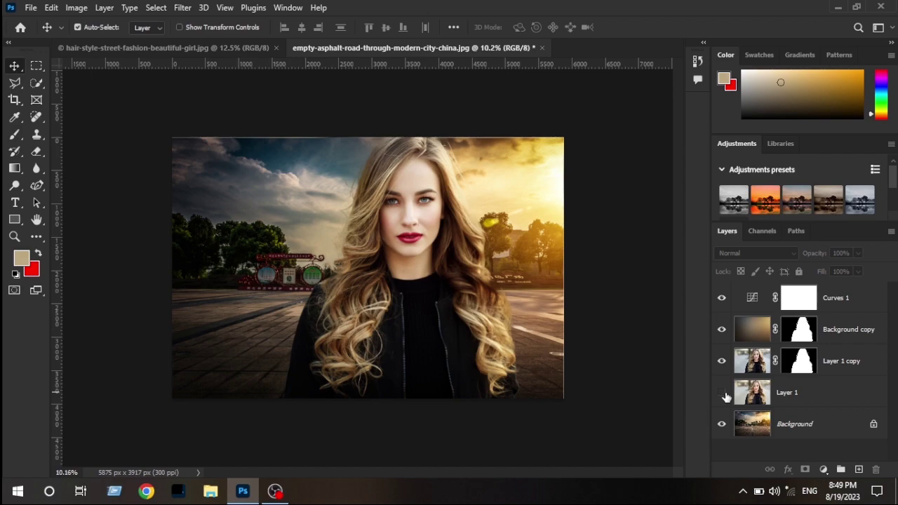